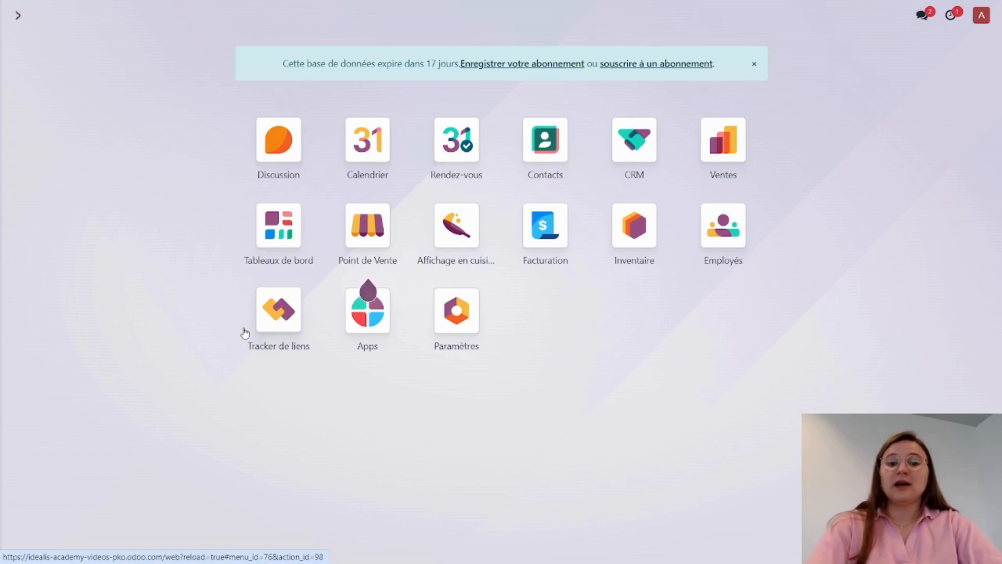
Step: View the catalogue of available apps and return to the home screen
click(363, 321)
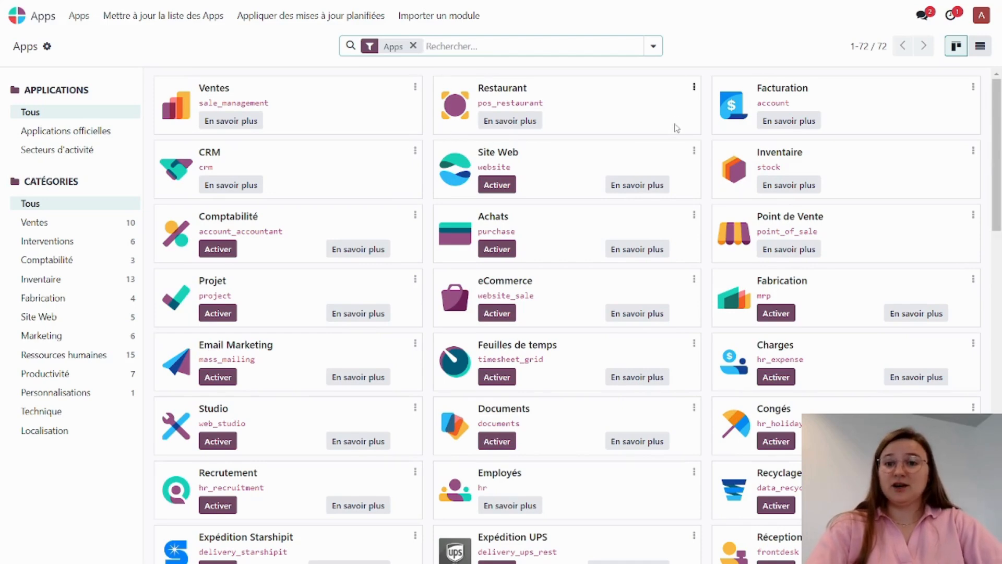
click(13, 17)
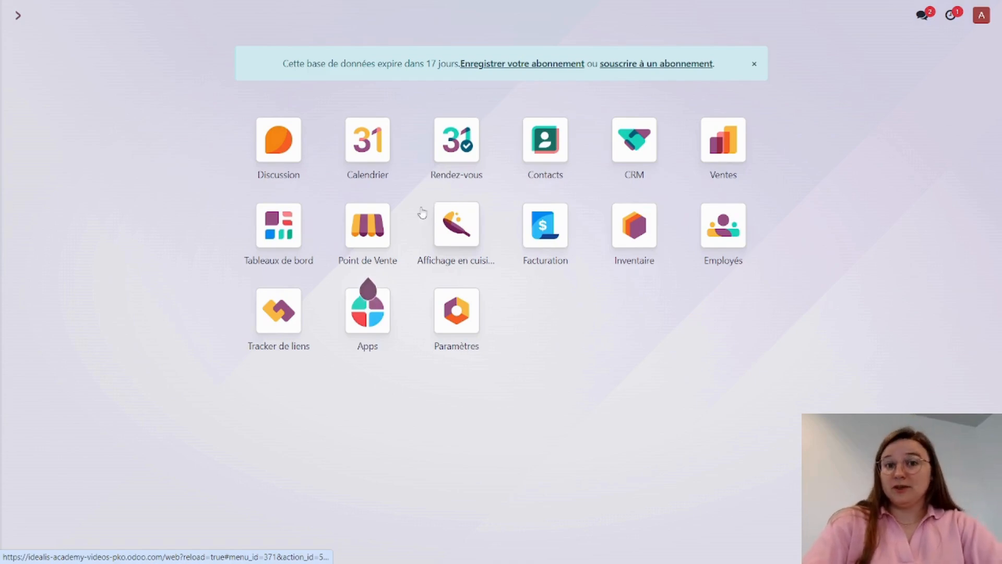
Step: Open the Restaurant record from the list of points of sale in Point de Vente
click(368, 226)
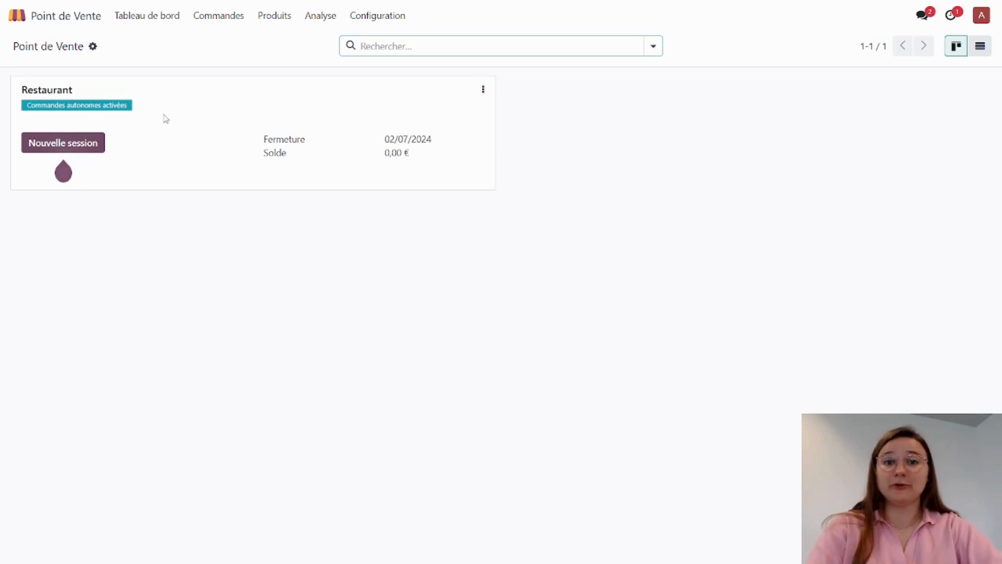
click(379, 22)
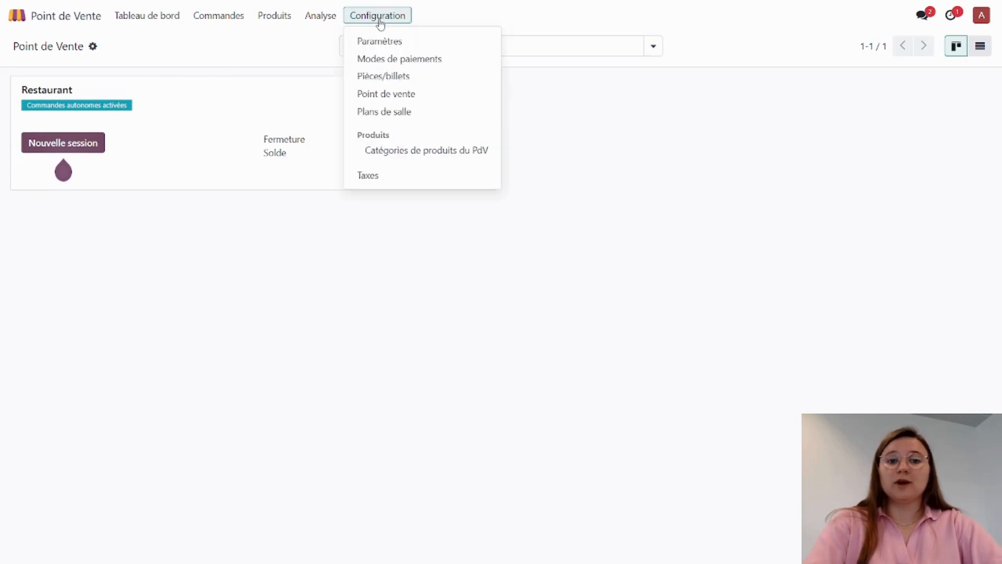
click(386, 94)
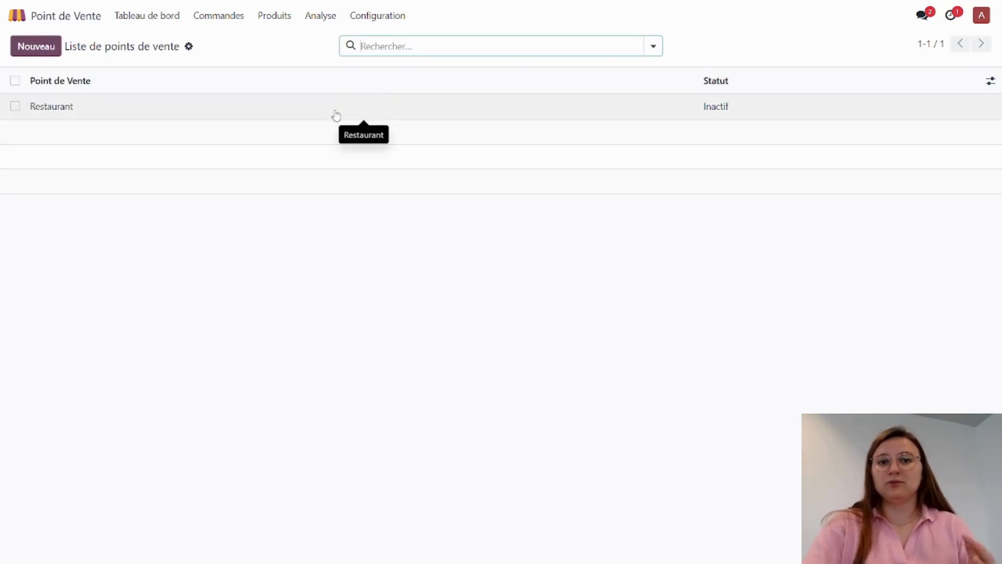
click(54, 113)
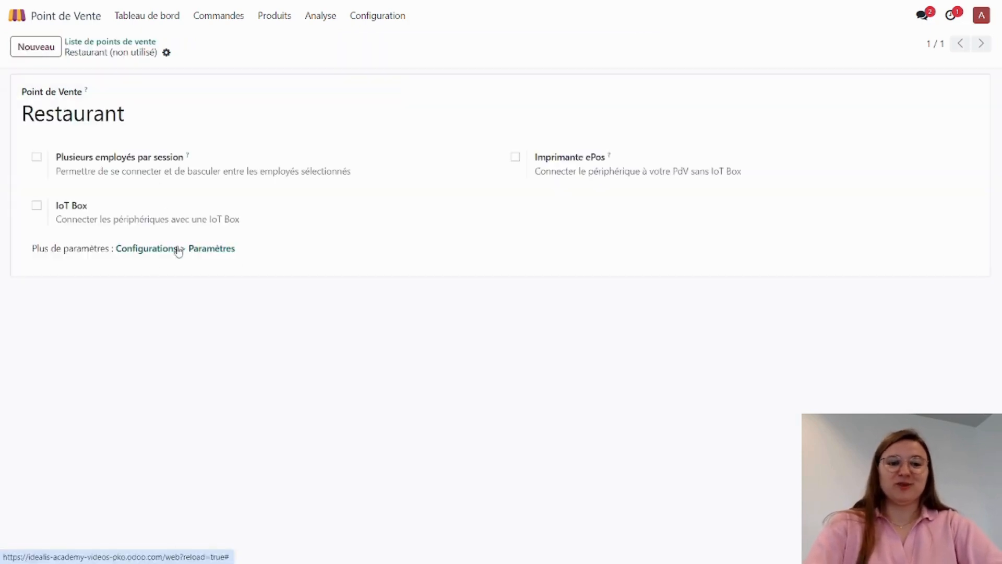
Step: Open the full settings for the Restaurant point of sale and check the self-ordering modes for mobile and kiosk
click(132, 114)
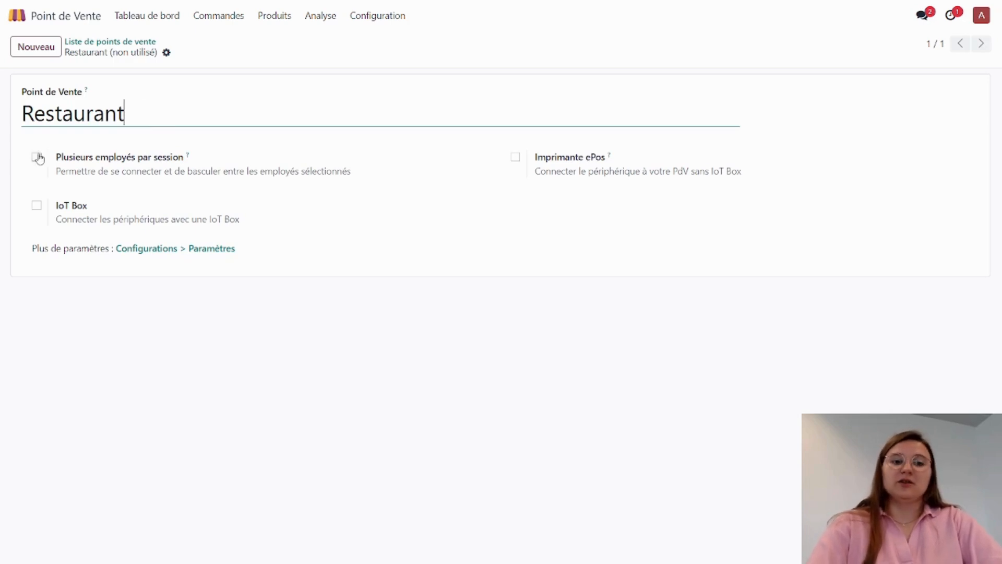
click(188, 251)
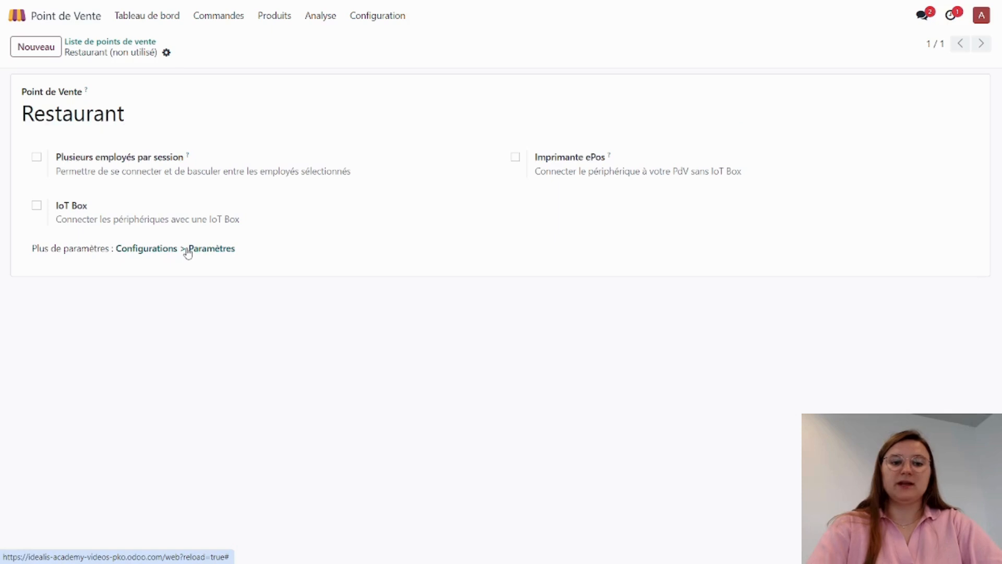
click(187, 251)
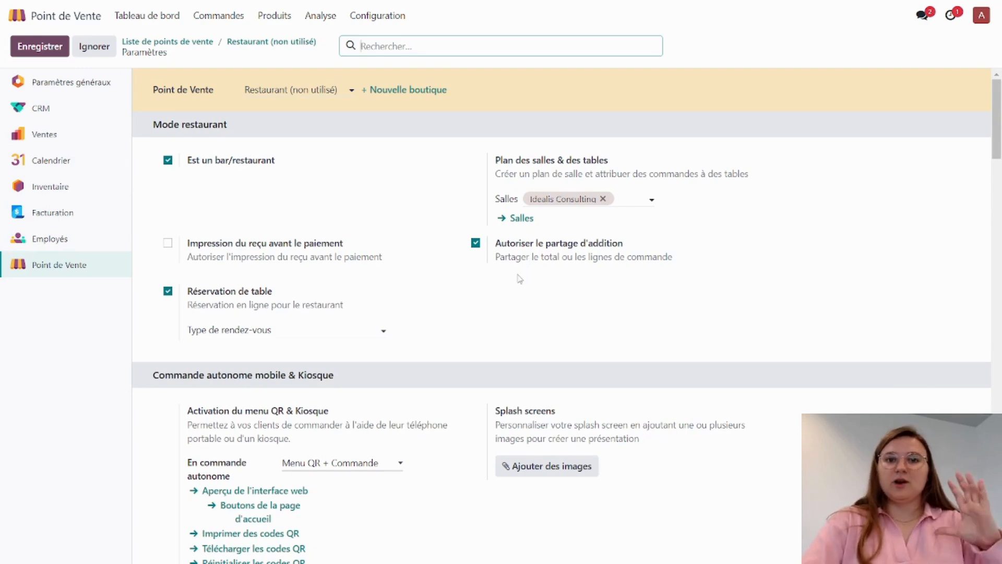
scroll(513, 290, down, 5)
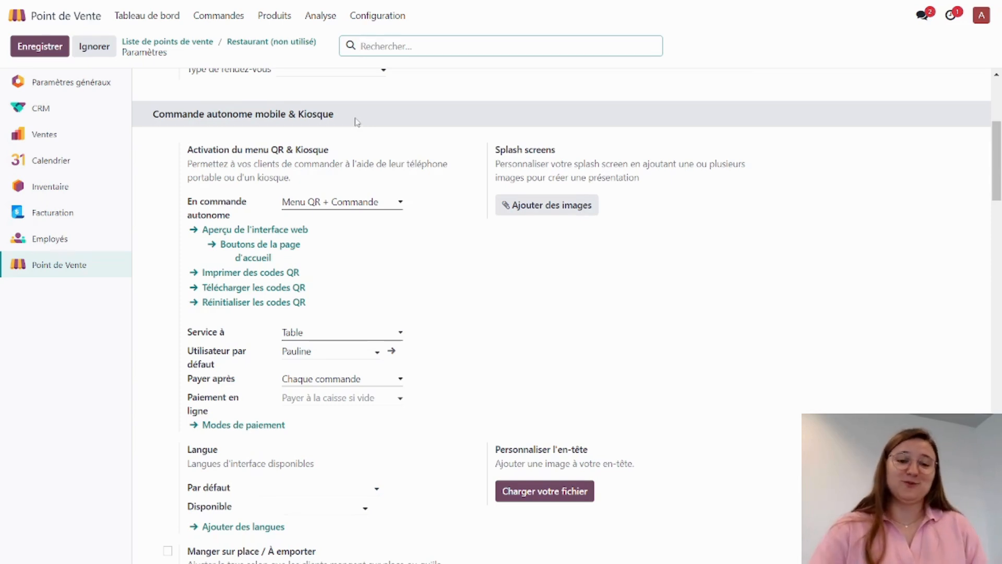
click(344, 205)
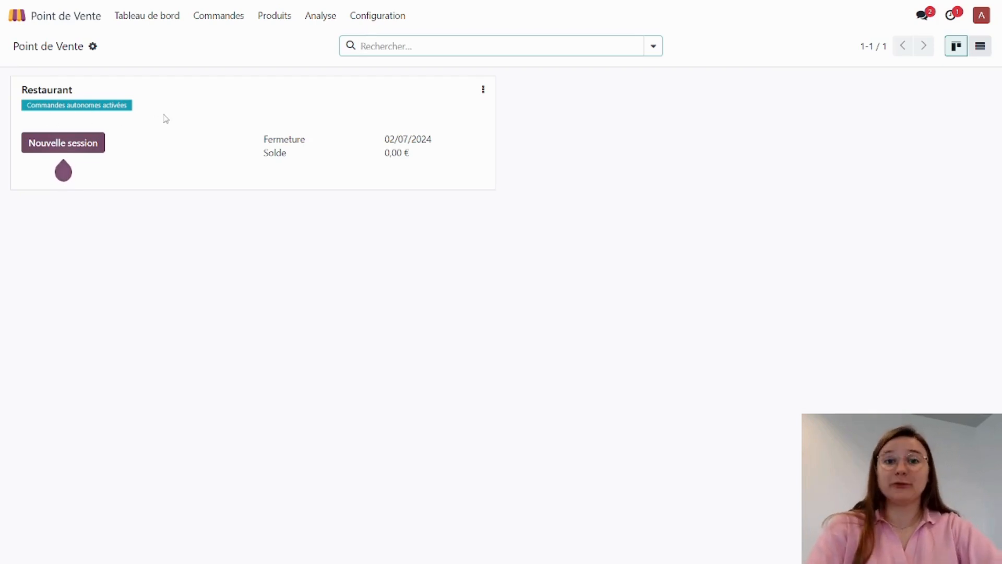
Step: Return to the Restaurant record through the list of points of sale
click(380, 24)
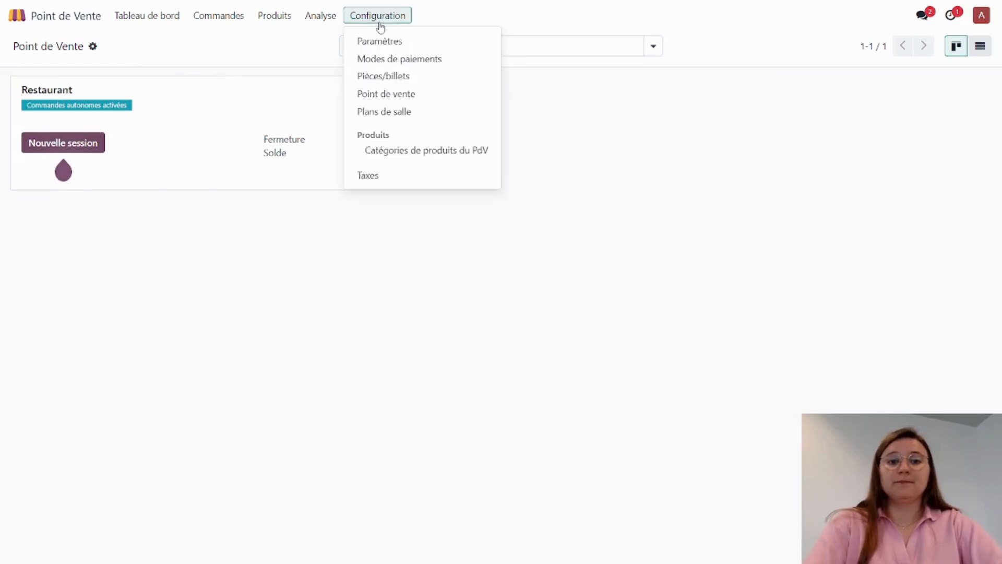
click(385, 95)
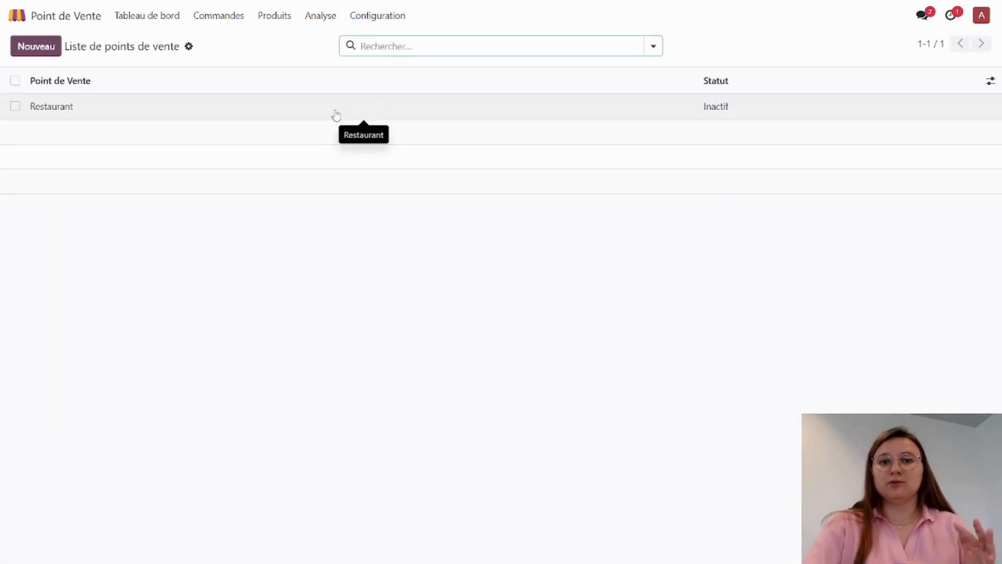
click(51, 111)
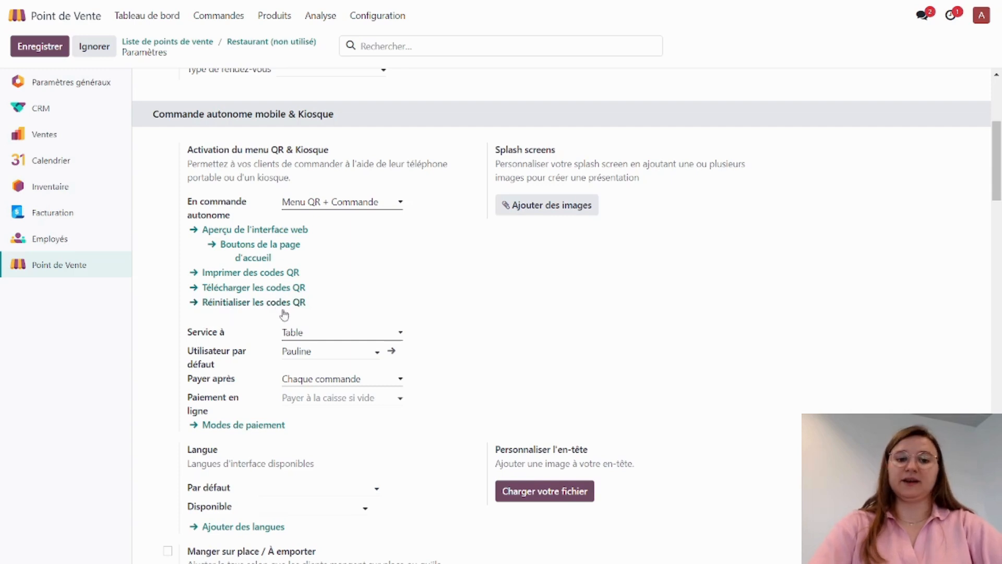
Step: Try the Kiosque mode for self-ordering and check the choices for online payment
click(313, 206)
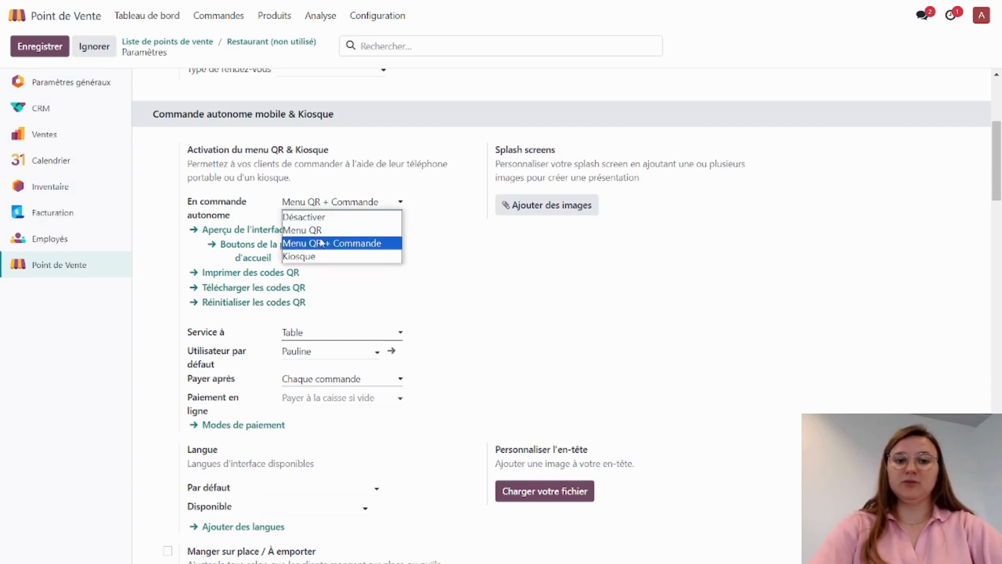
click(318, 254)
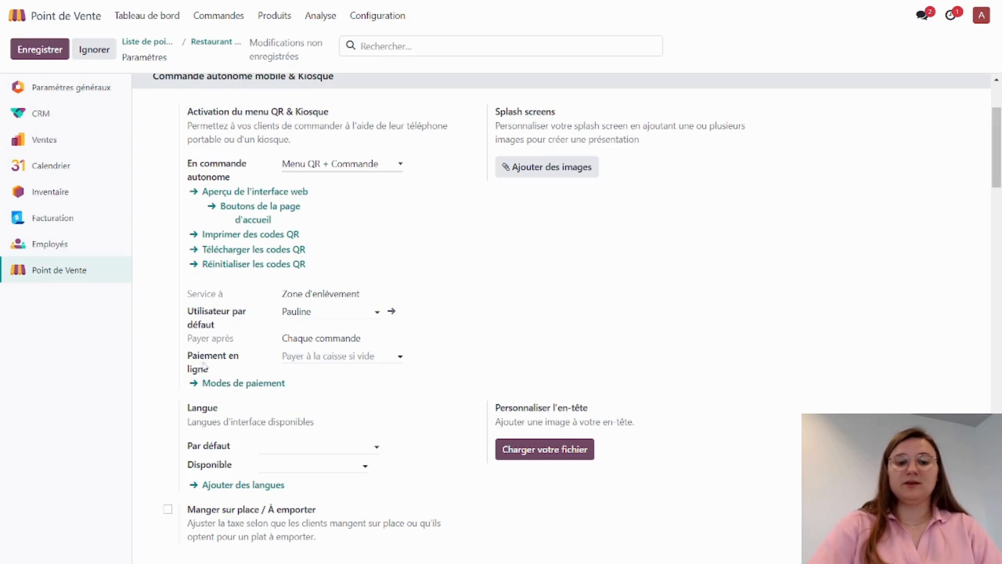
click(315, 360)
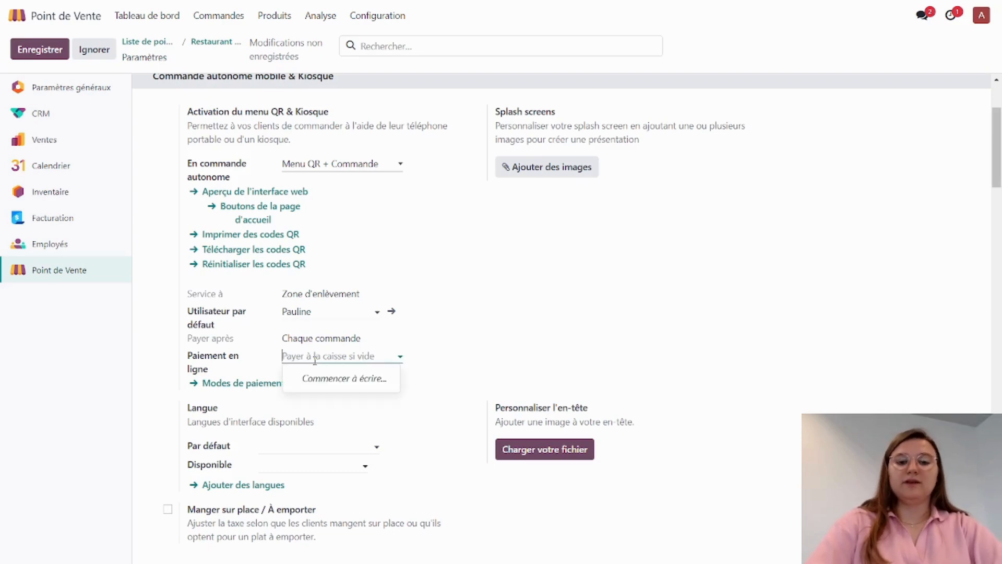
click(492, 347)
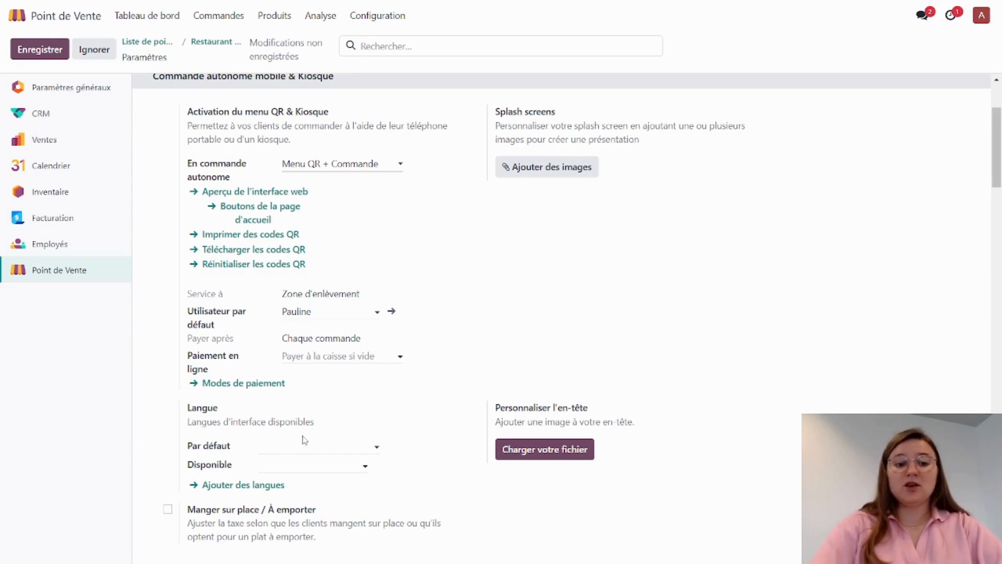
Step: Check the language choices offered for the self-ordering interface, both available and default, without selecting any
scroll(303, 440, down, 1)
click(298, 399)
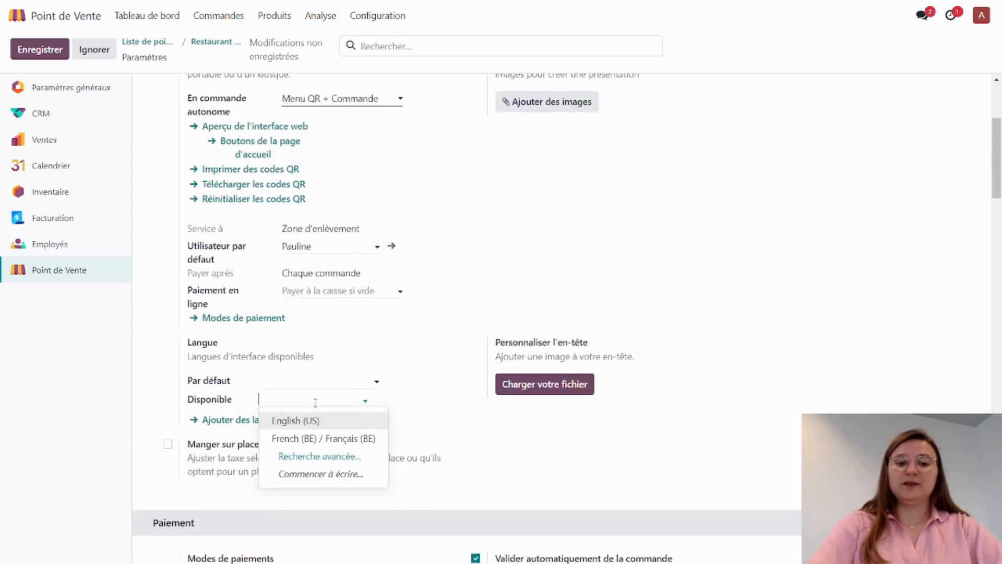
click(298, 380)
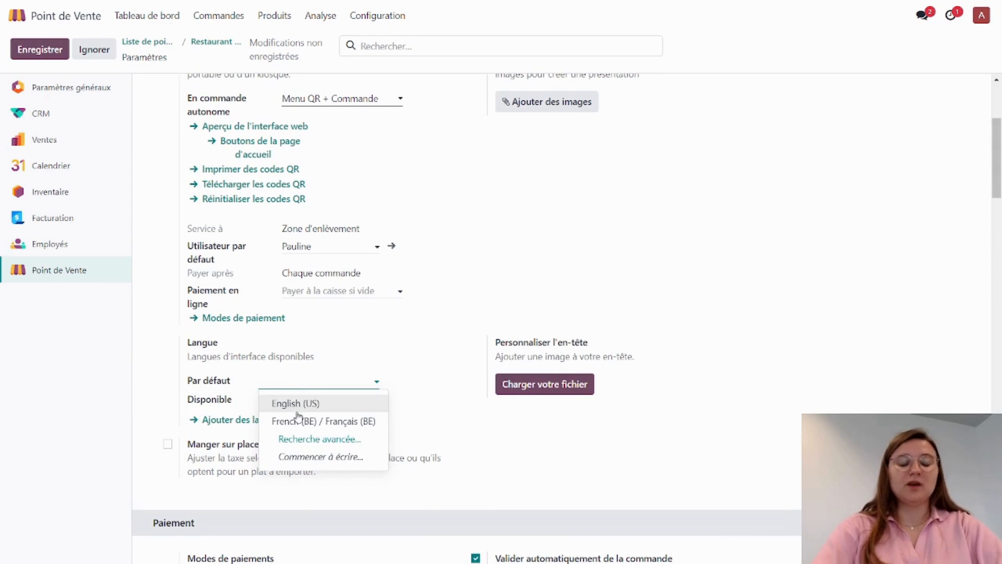
click(488, 301)
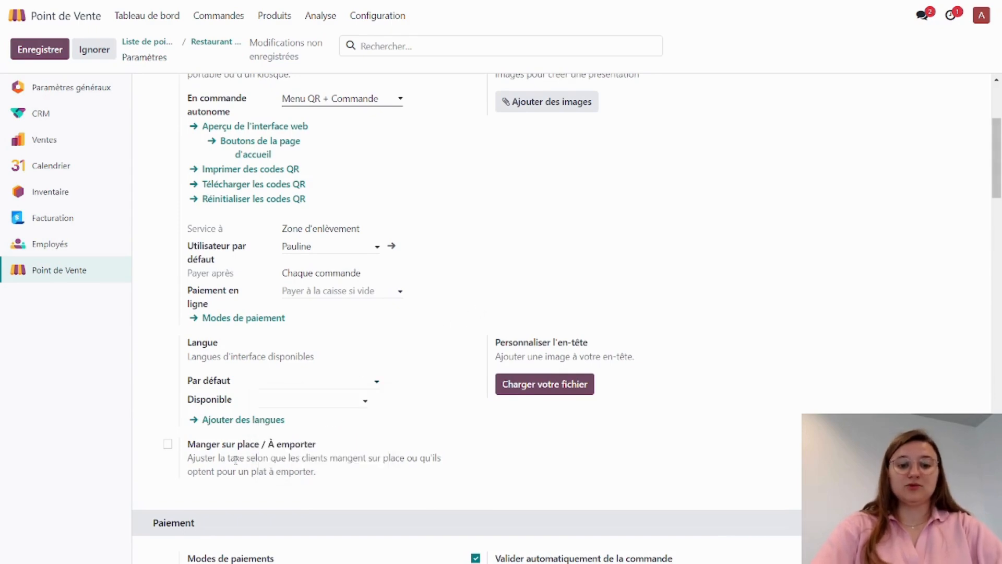
Step: Enable cash payment rounding to inspect its rounding method choices, and disable it again
scroll(537, 257, up, 2)
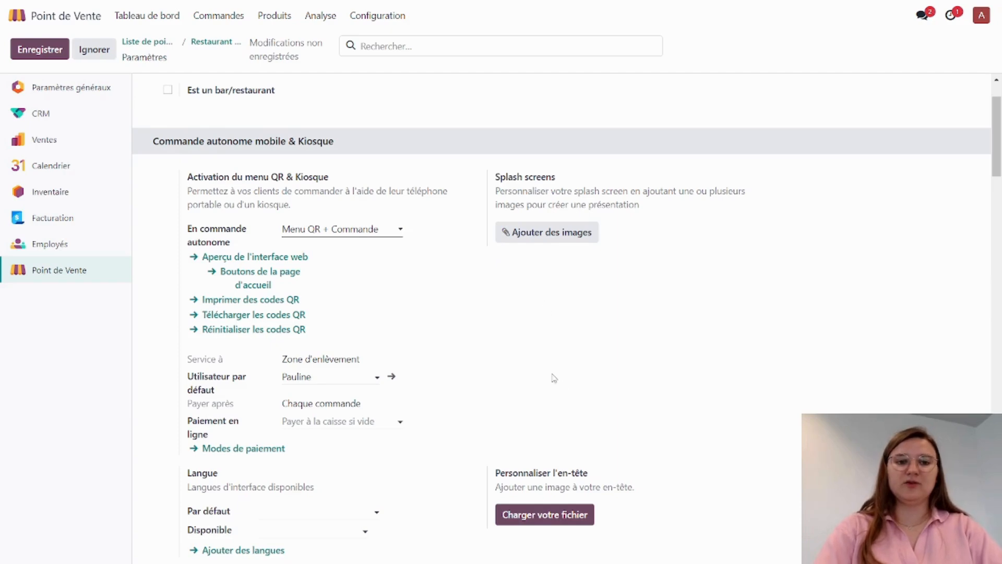
scroll(556, 380, down, 10)
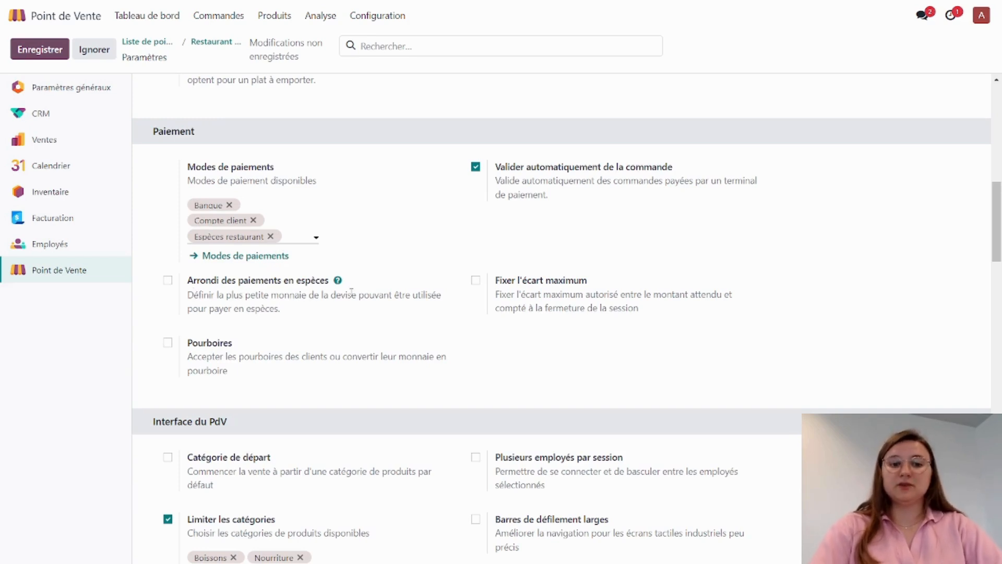
click(168, 280)
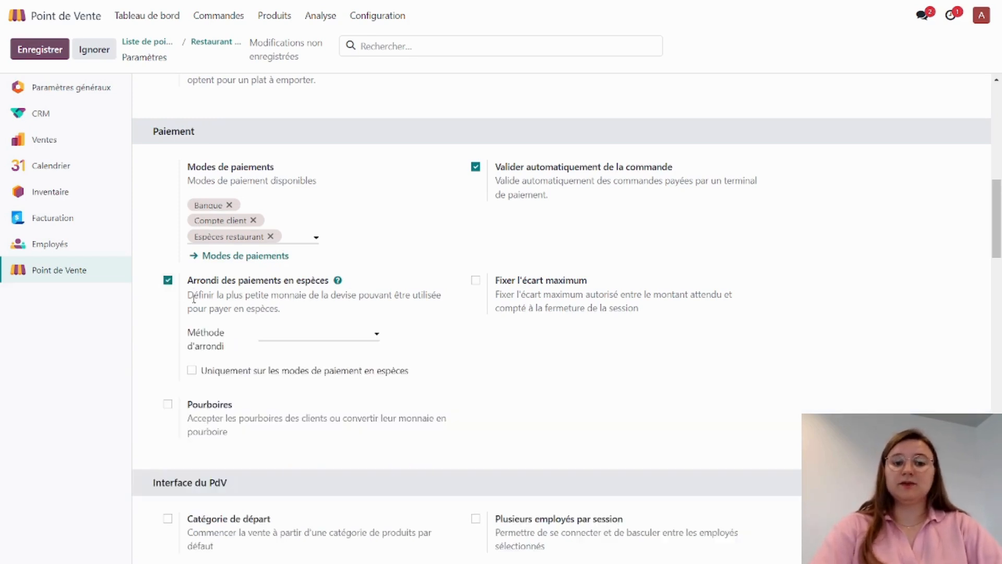
click(305, 335)
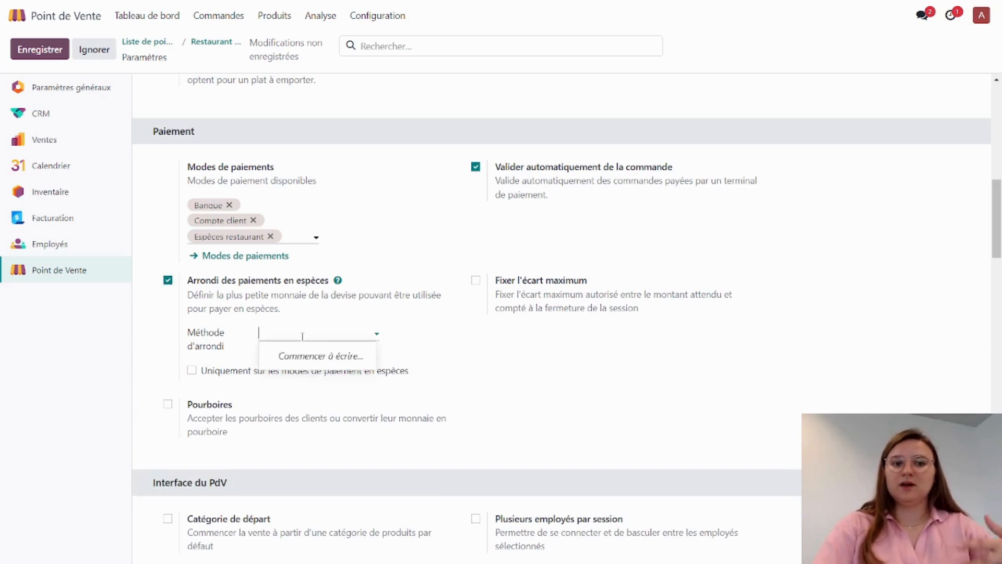
click(301, 339)
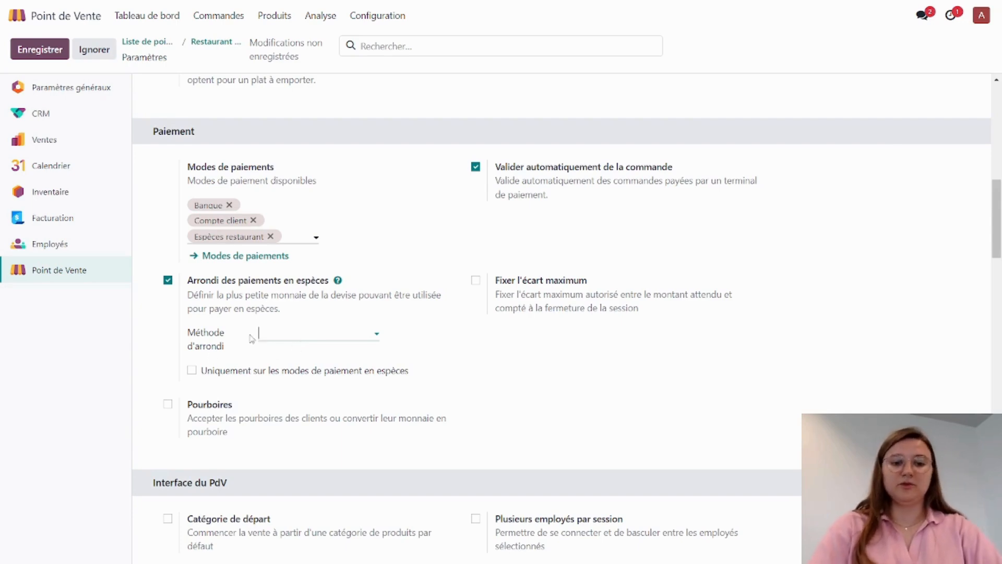
click(169, 280)
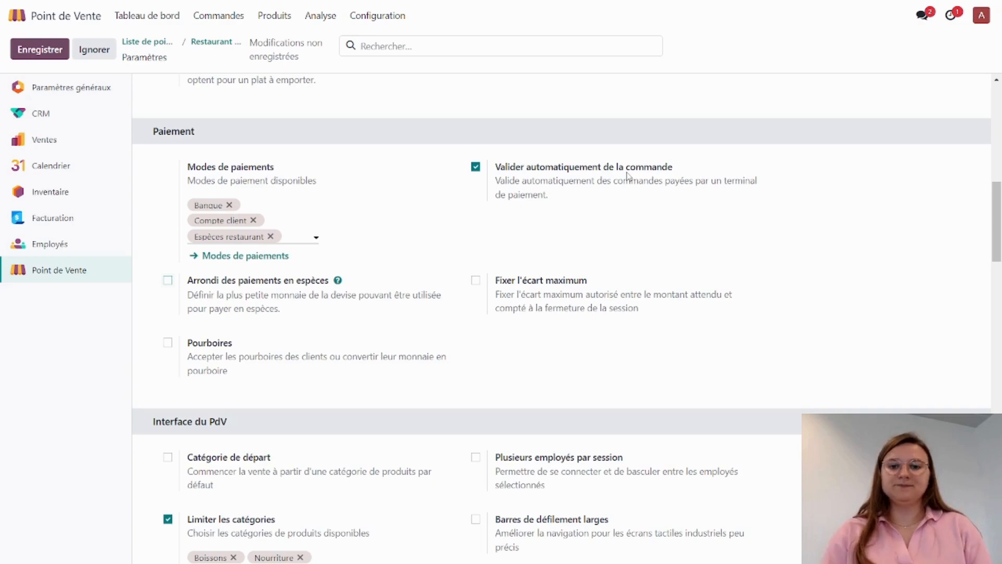
Step: Enable the starting category in the point-of-sale interface to view its category choices, and disable it again
scroll(504, 303, down, 3)
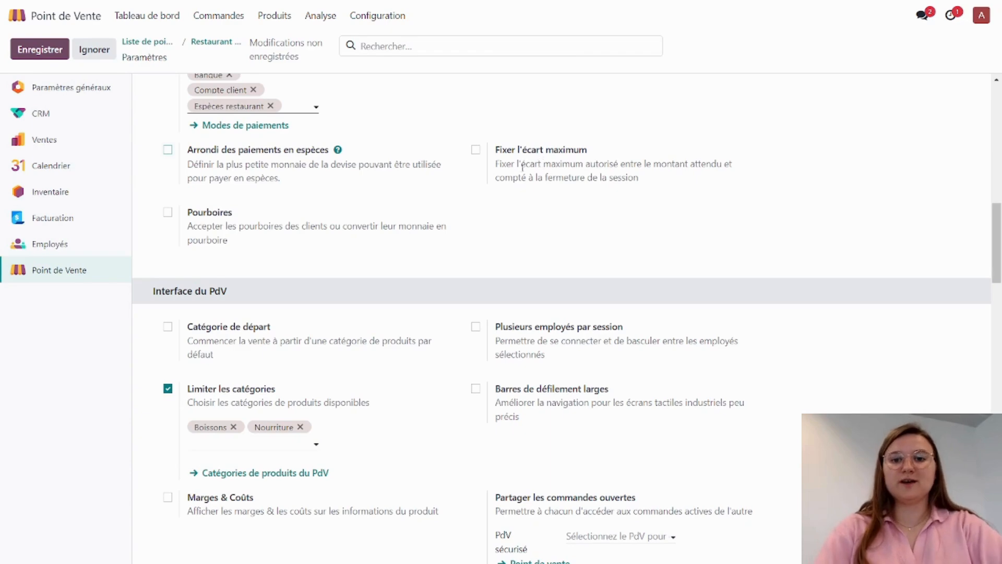
scroll(548, 197, down, 3)
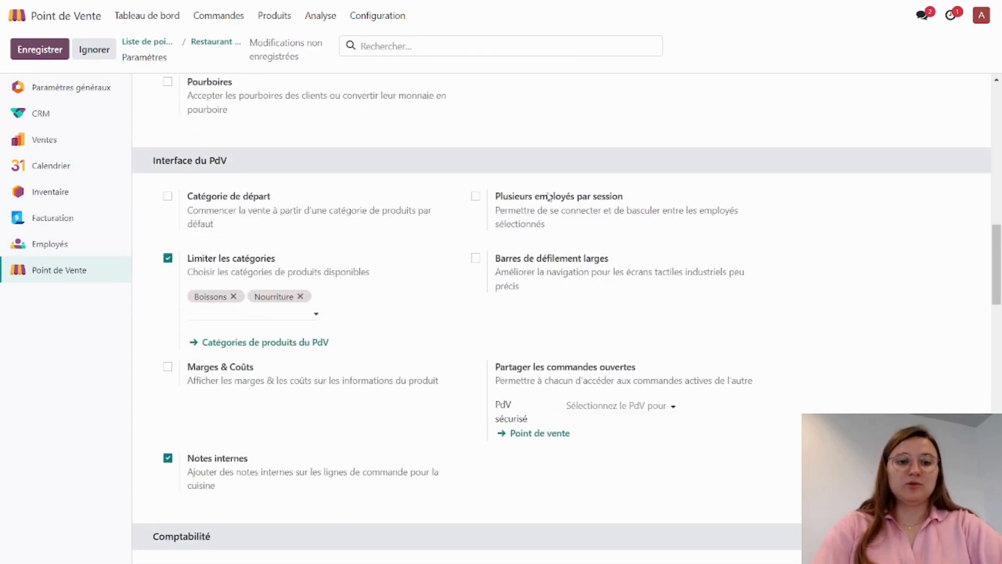
scroll(365, 193, down, 1)
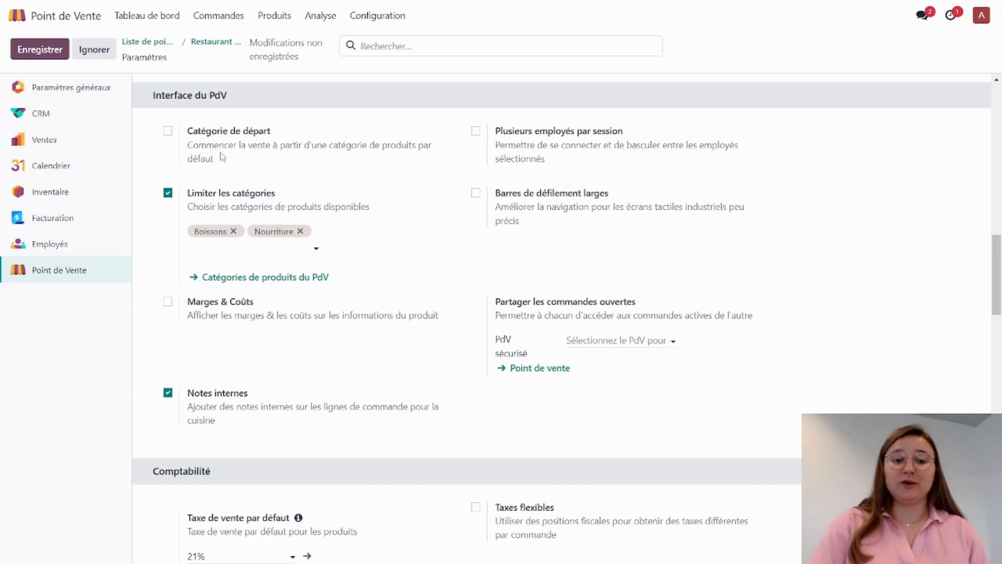
click(167, 130)
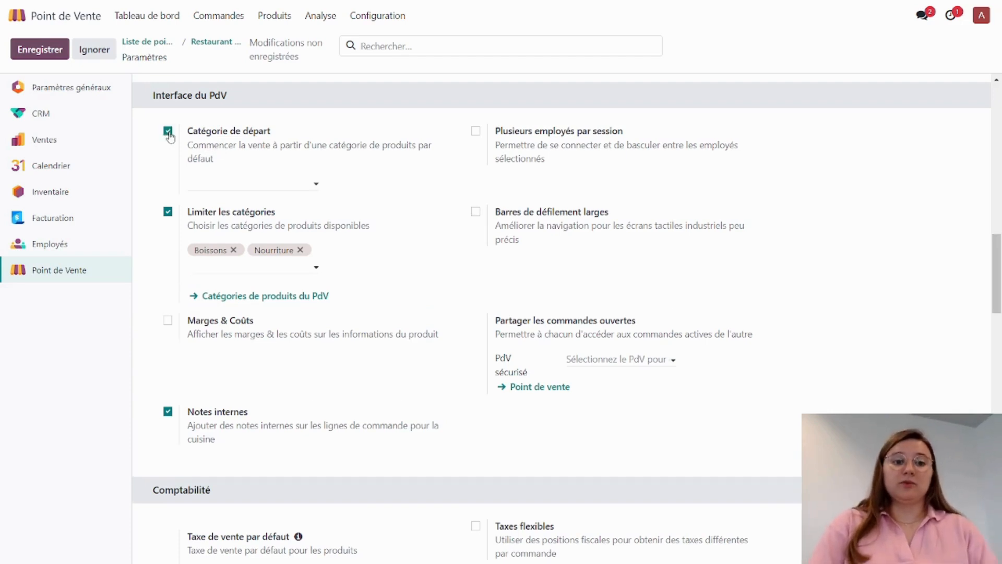
click(230, 186)
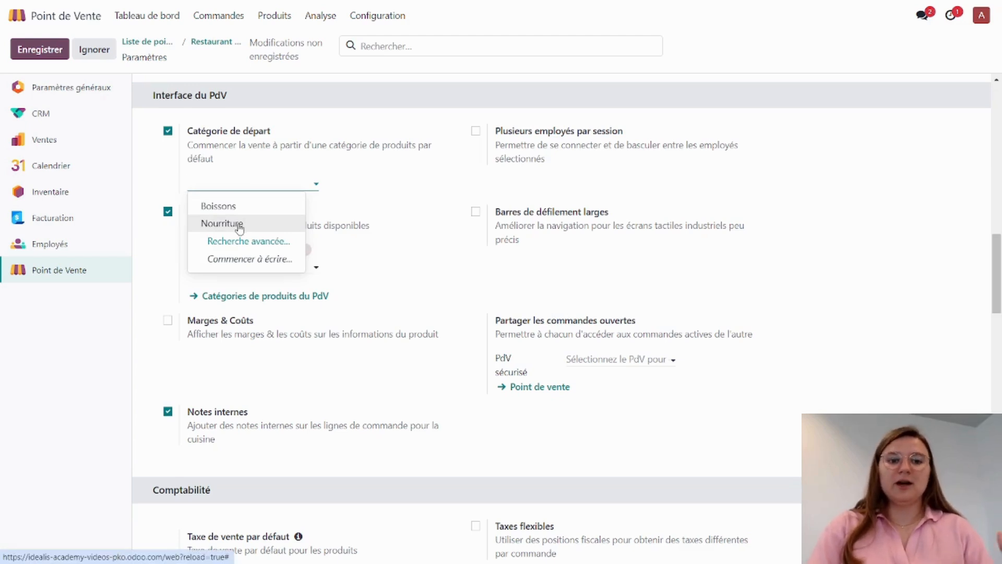
click(168, 131)
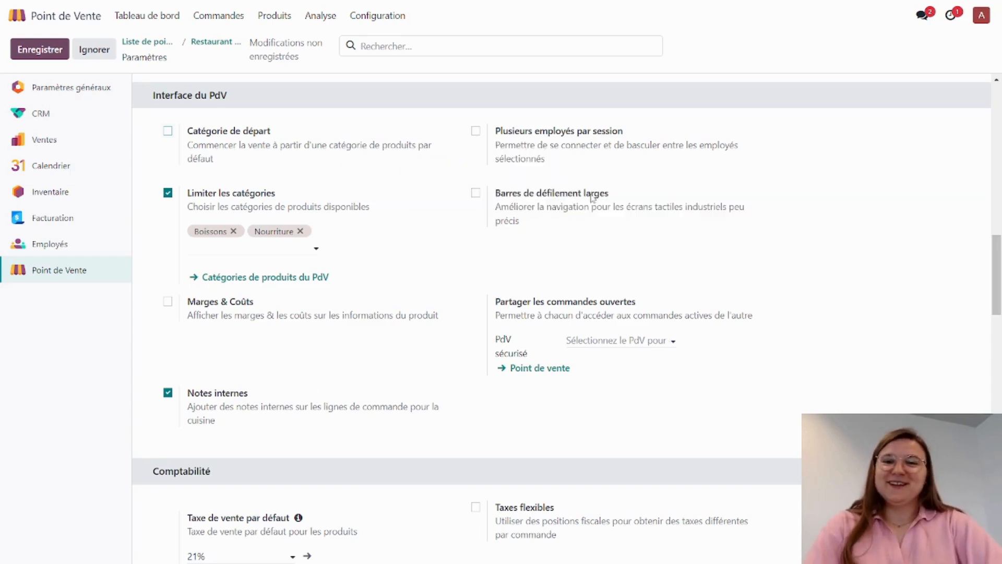
mouse_move(515, 144)
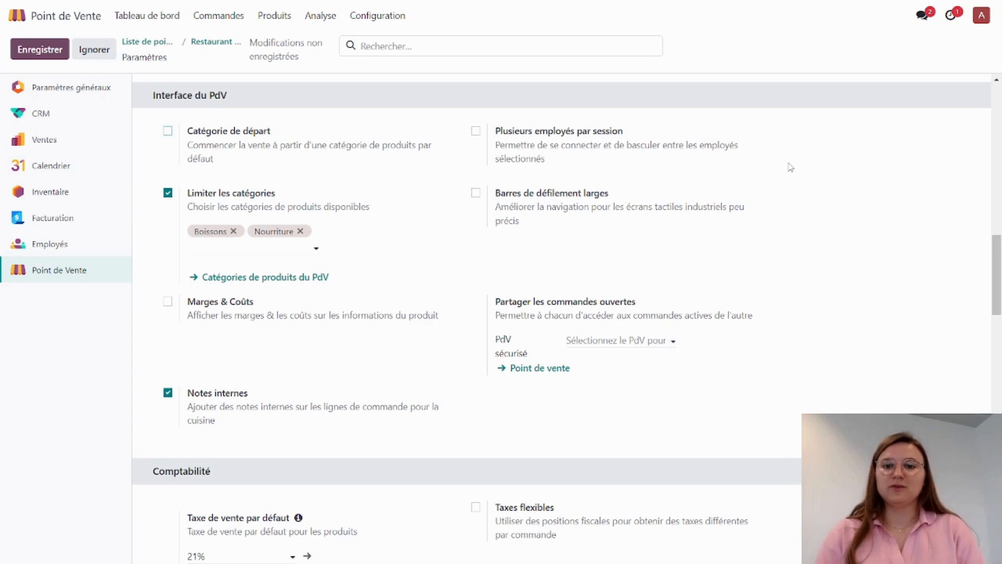
mouse_move(709, 156)
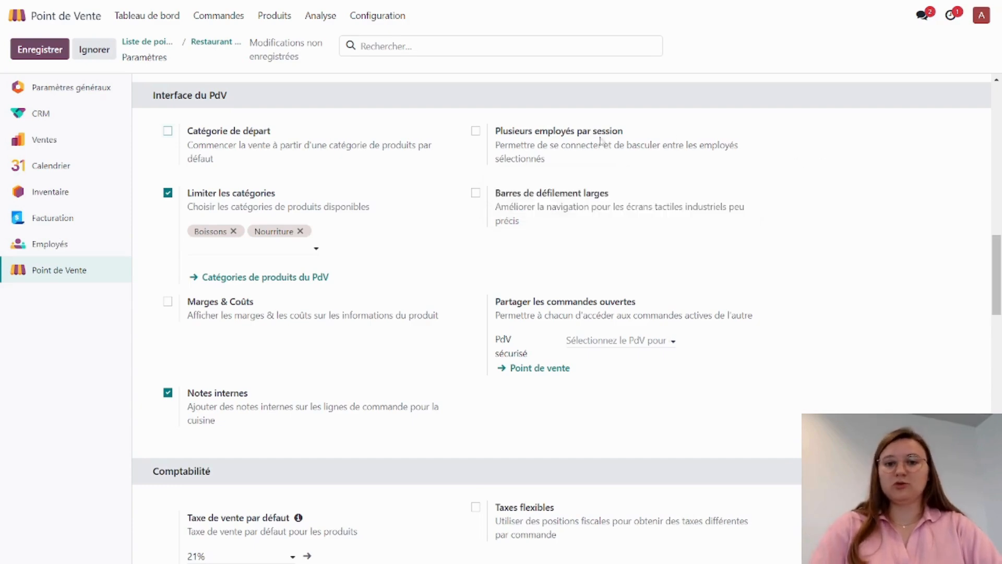
Step: Enable multiple employees per session to inspect its basic and advanced rights fields, and disable it again
click(475, 133)
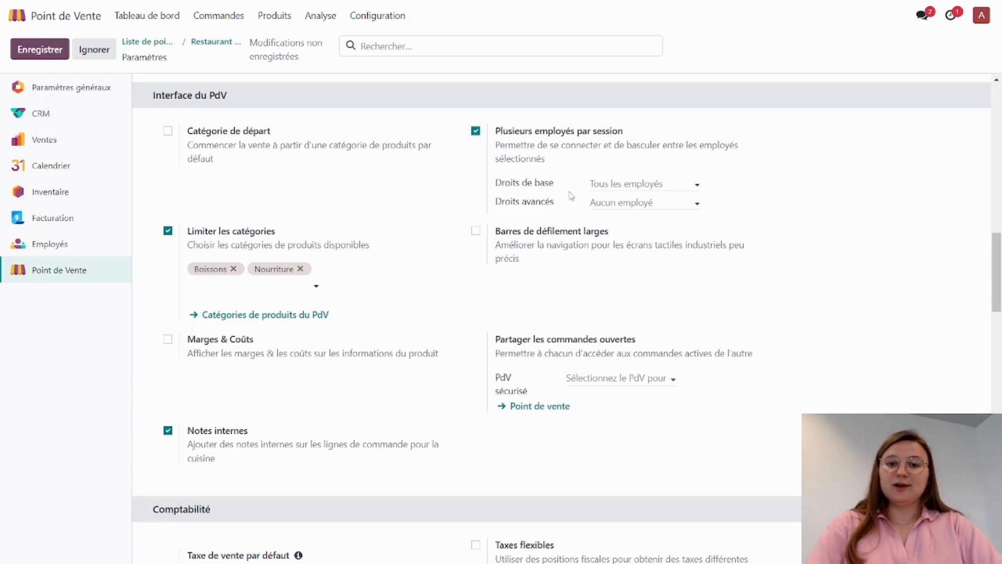
mouse_move(510, 191)
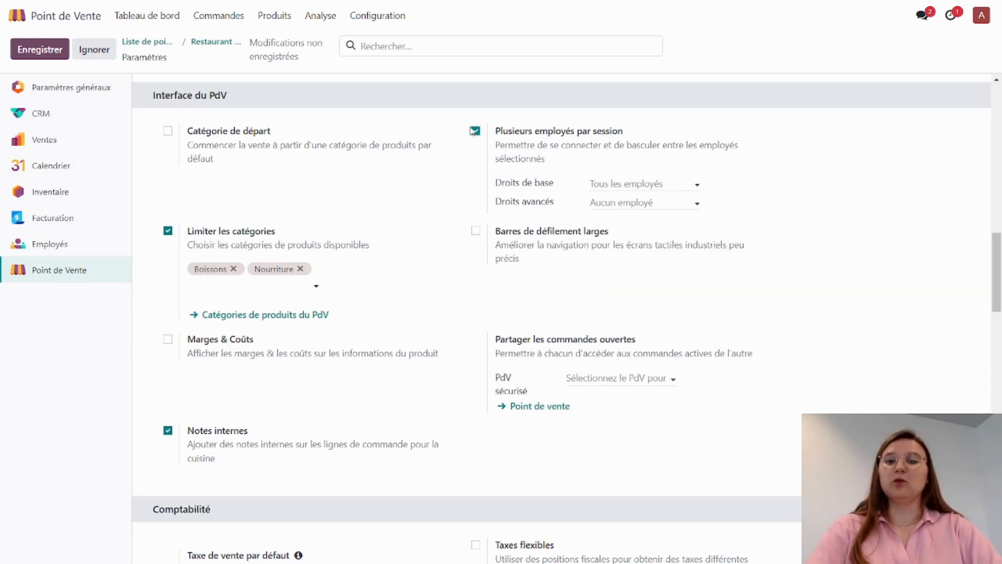
click(475, 132)
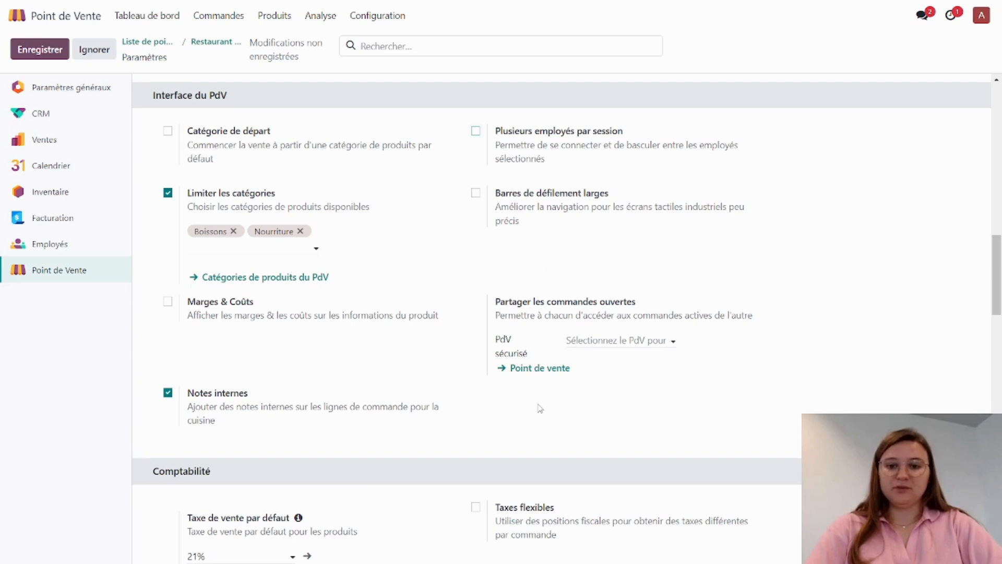
Step: Review the accounting, sales and pricing settings, including default tax, journals, down payment, price control, discounts and loyalty programmes
scroll(540, 408, down, 5)
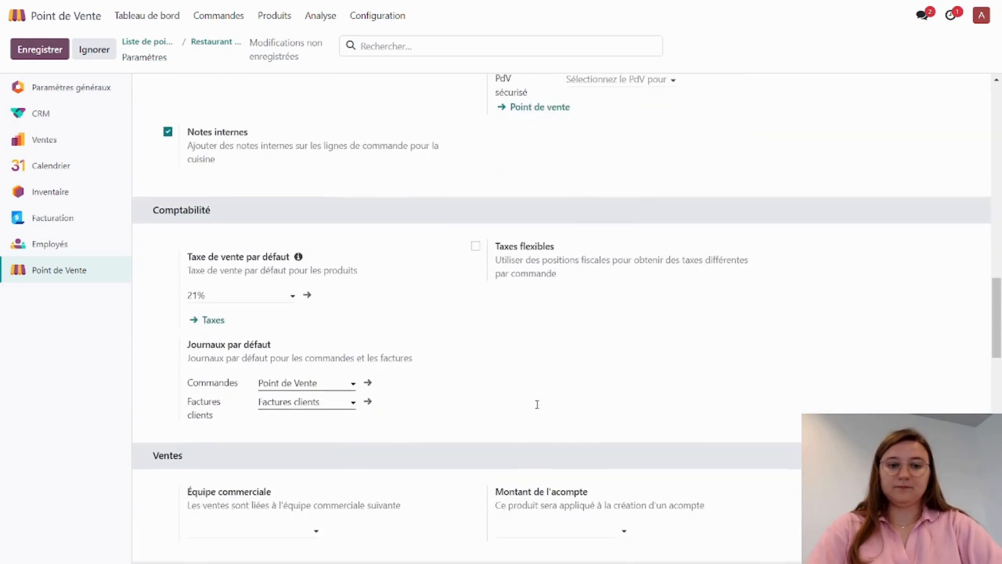
scroll(535, 402, down, 1)
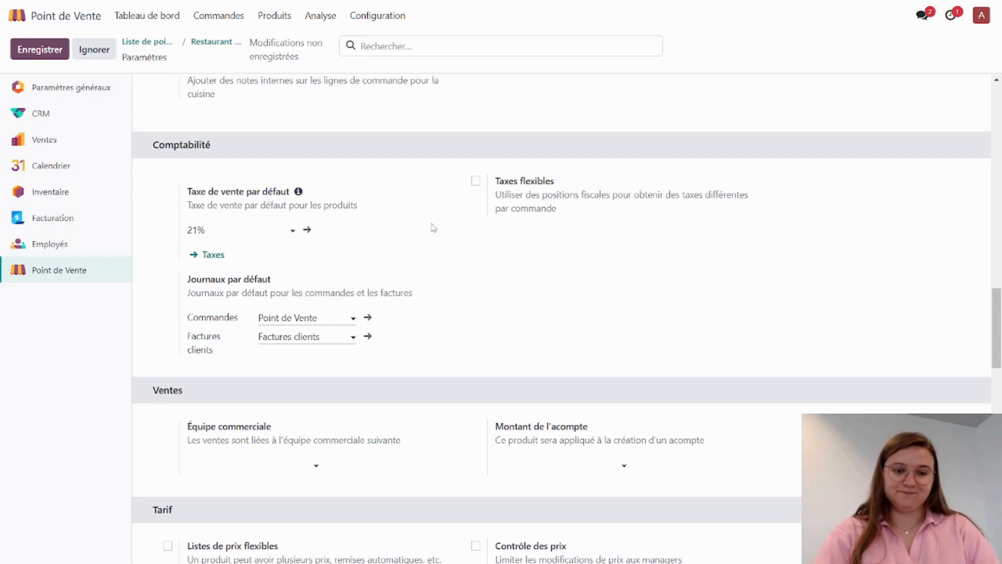
scroll(485, 250, down, 5)
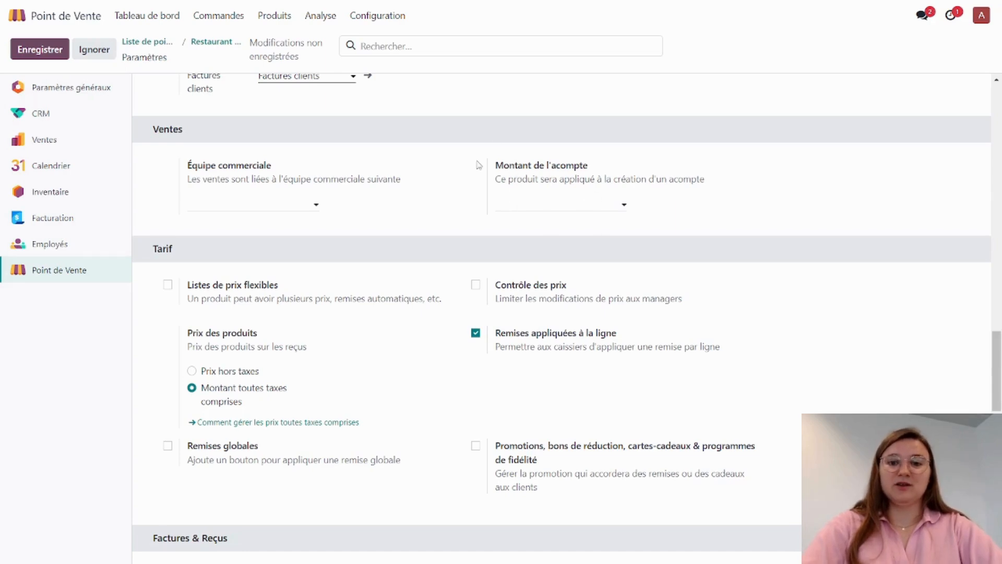
scroll(364, 327, down, 4)
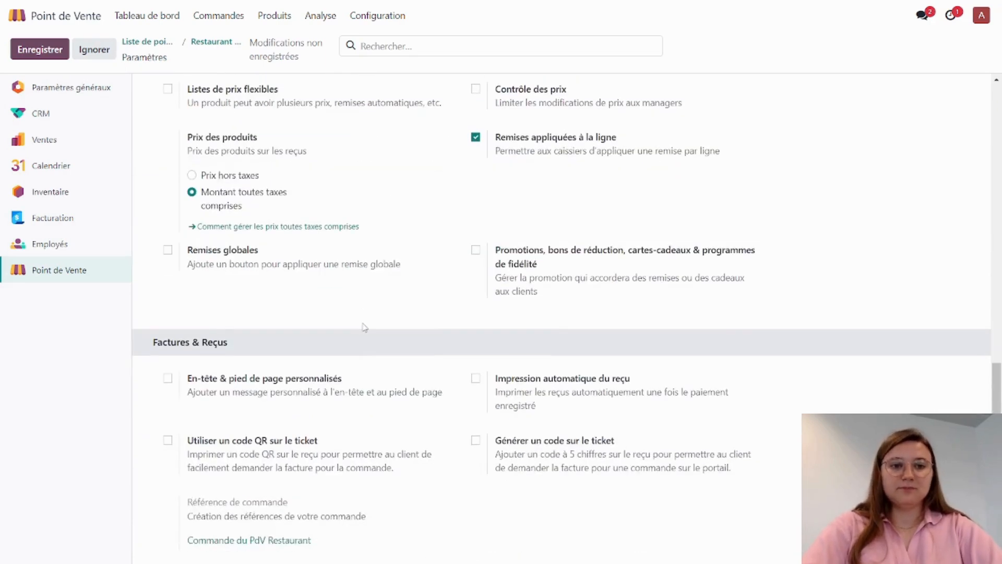
scroll(364, 327, up, 3)
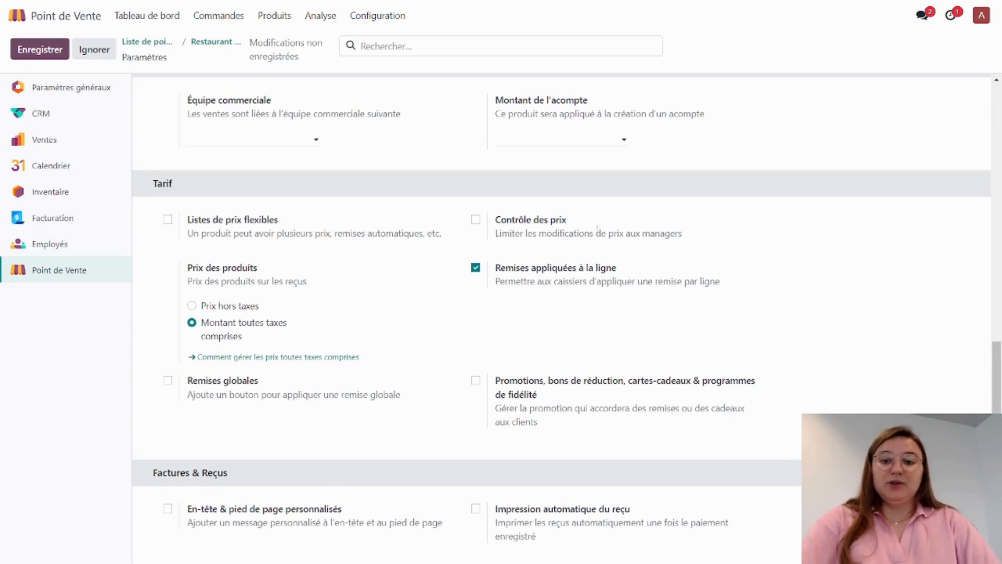
mouse_move(667, 234)
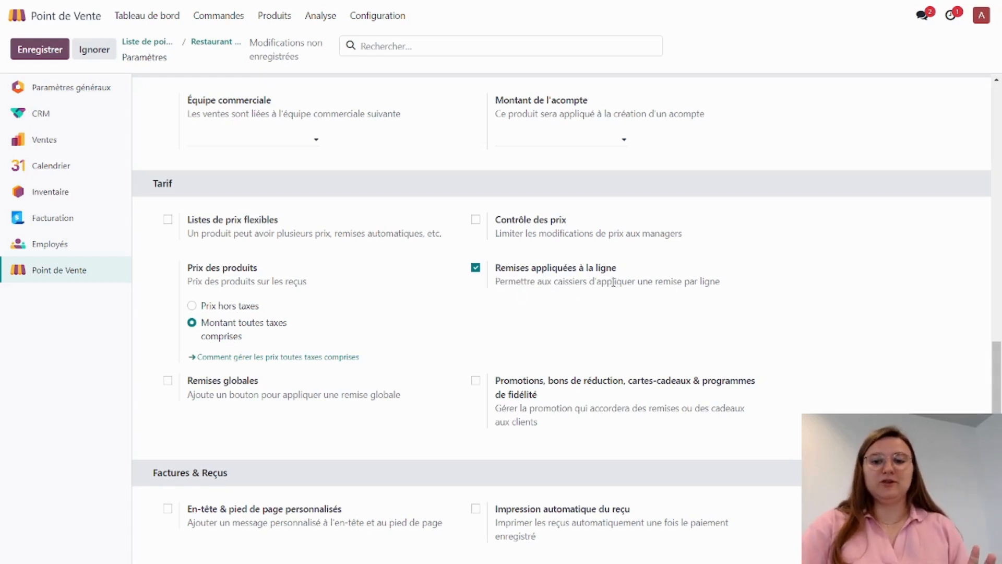
scroll(523, 399, down, 4)
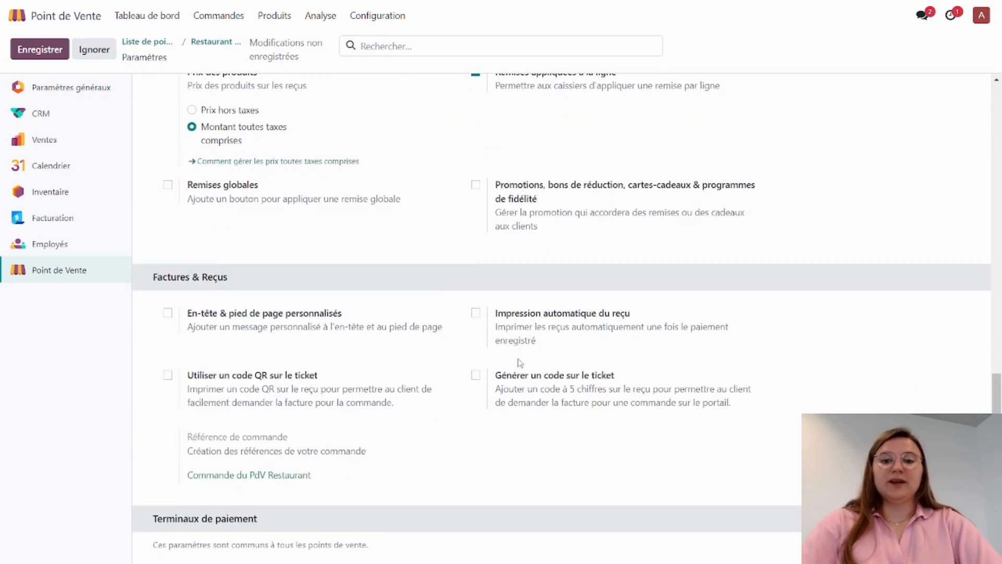
mouse_move(567, 192)
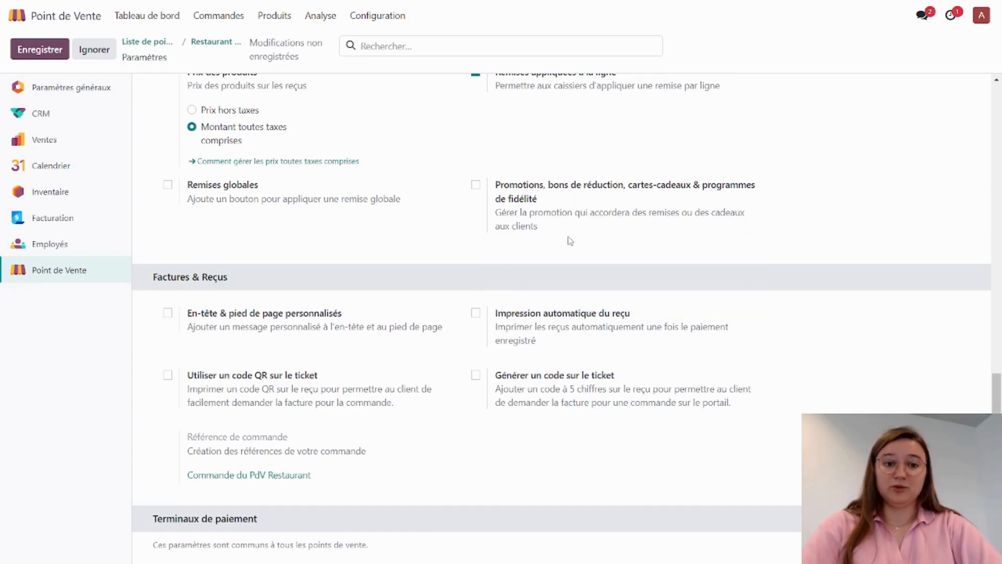
Step: Enable custom header and footer for receipts and open the header message for editing
scroll(551, 255, down, 1)
scroll(551, 254, down, 2)
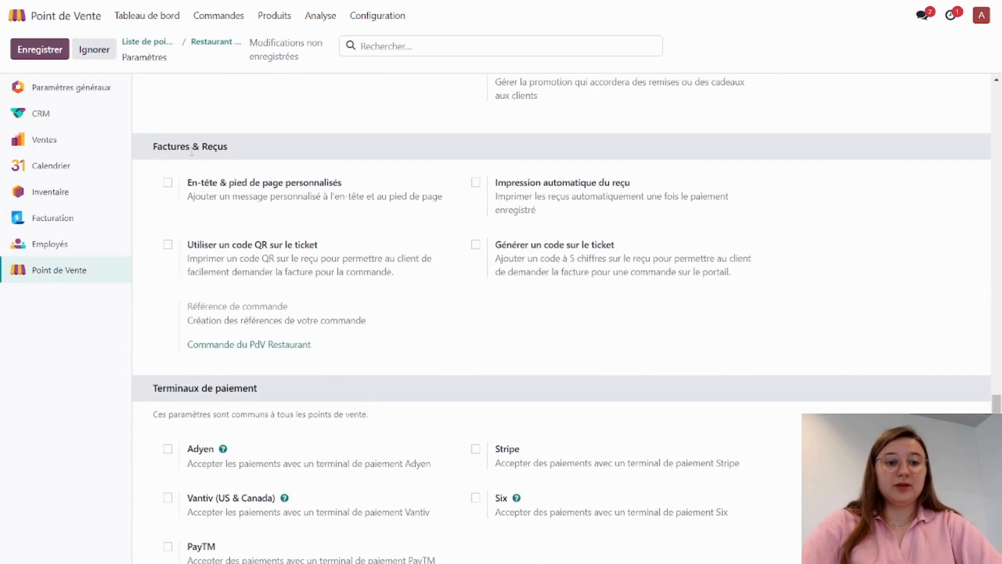
click(167, 182)
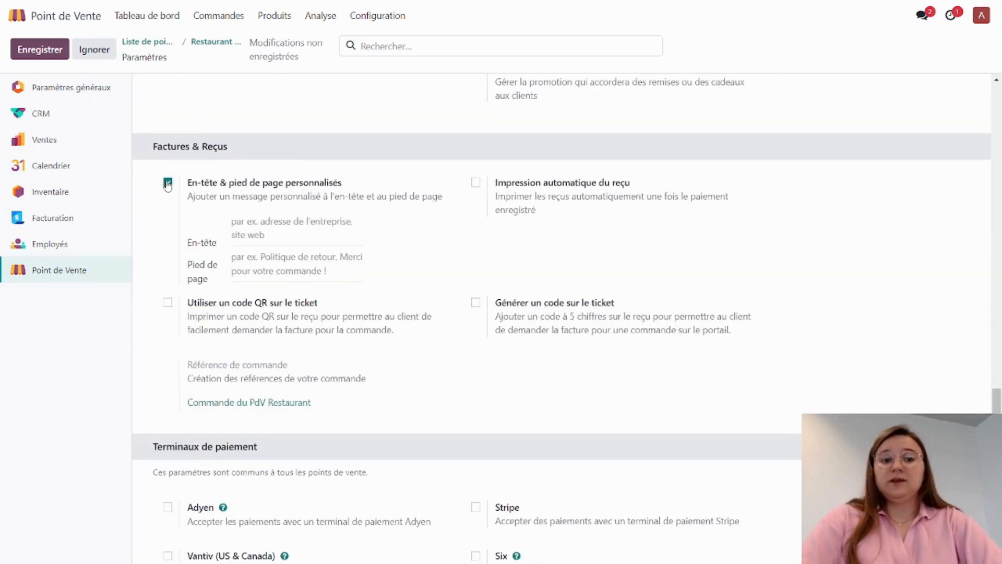
click(283, 236)
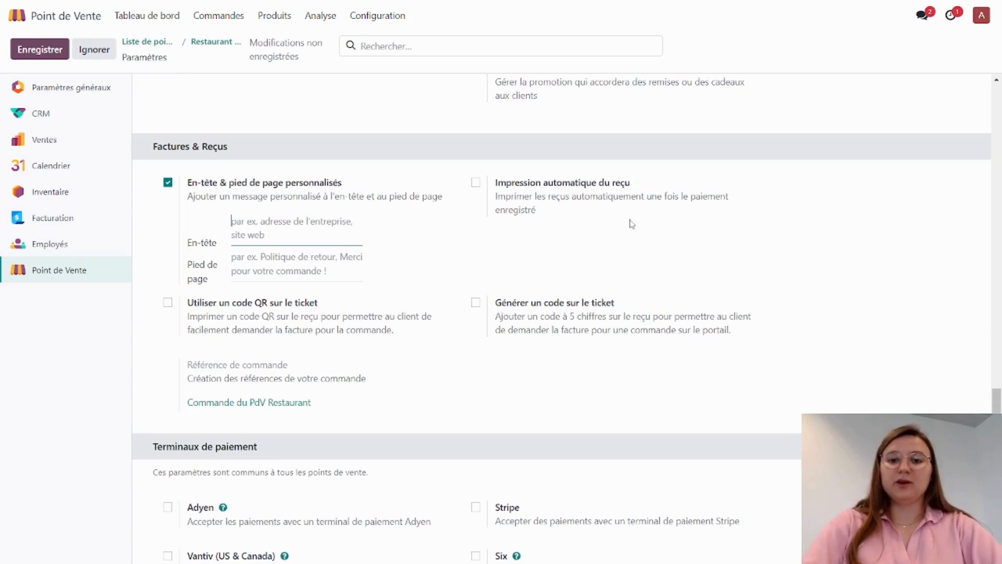
Step: Review the remaining receipt options and the payment terminal choices, highlighting the note under the payment terminals heading and clearing the highlight
scroll(532, 358, down, 1)
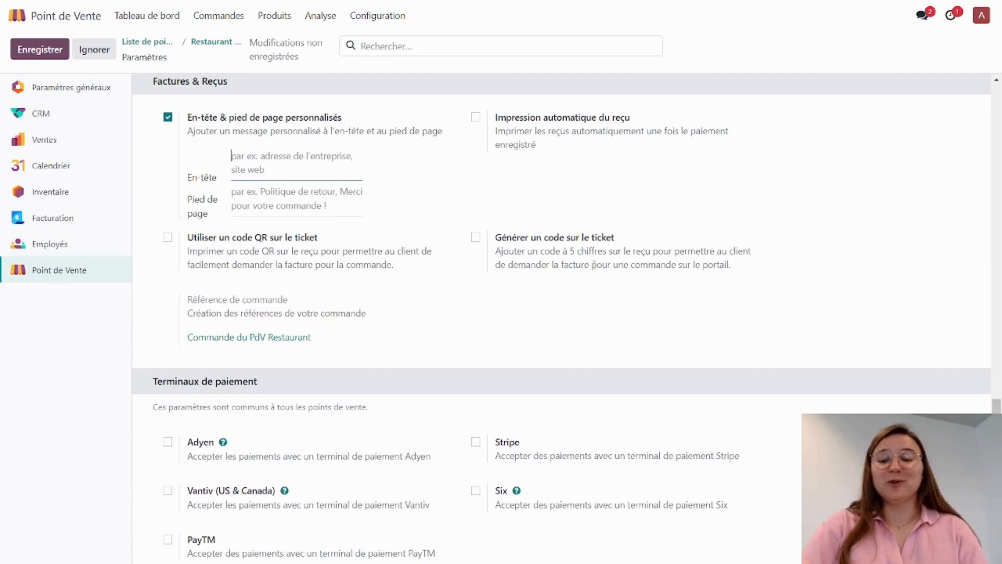
scroll(559, 287, down, 4)
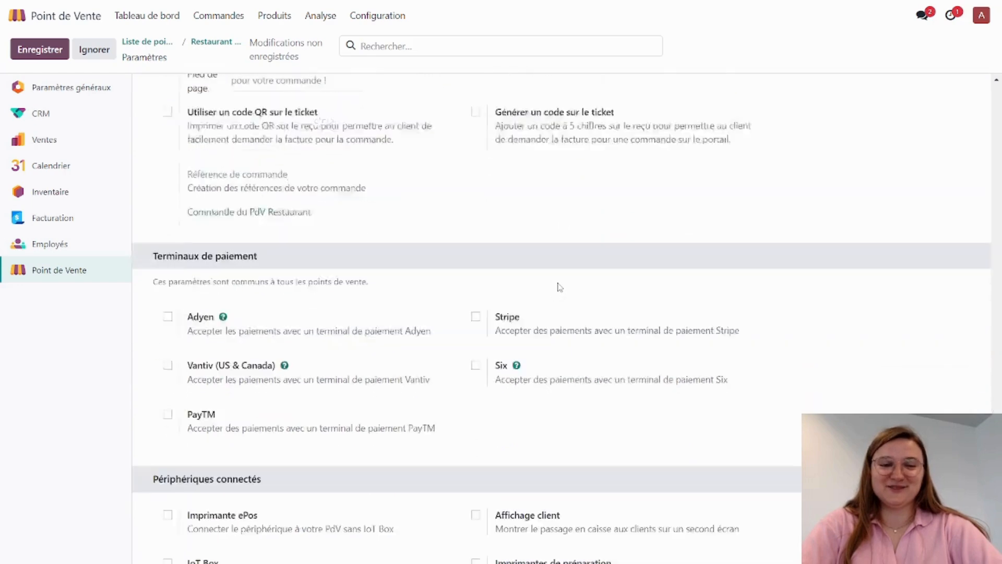
scroll(551, 303, down, 1)
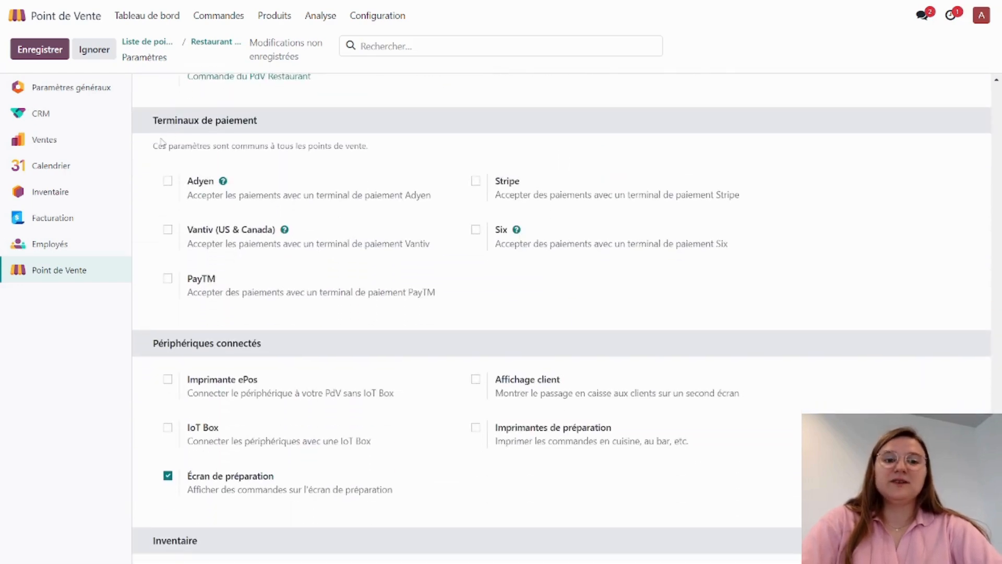
drag(153, 147, 187, 156)
drag(250, 158, 381, 154)
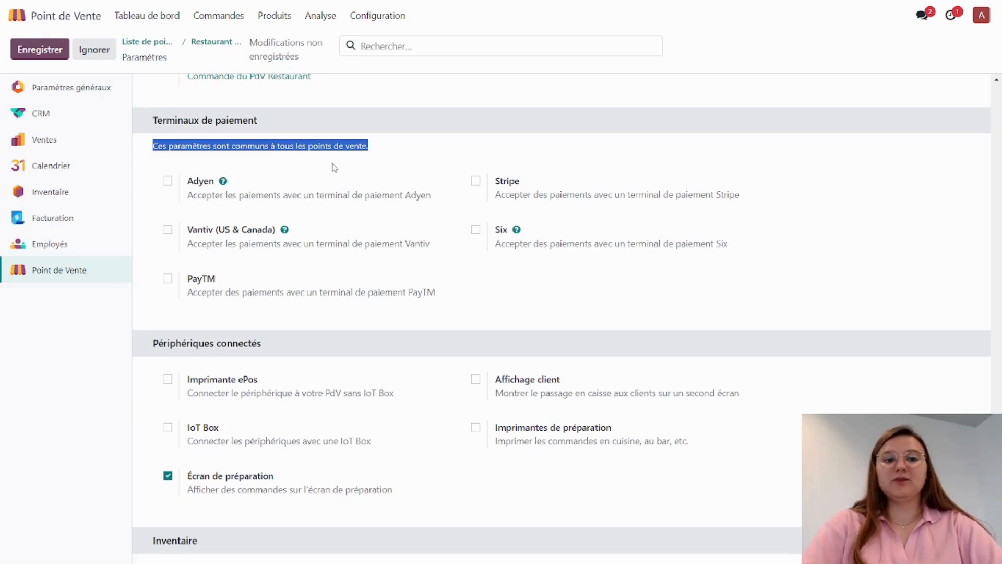
click(375, 149)
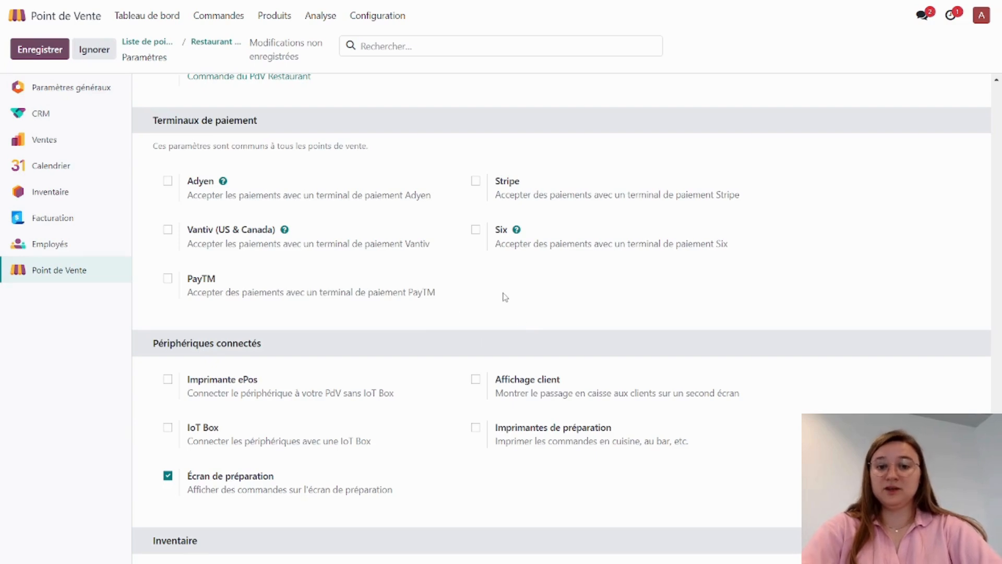
Step: Review the connected device settings, including printers, customer display and preparation display, and the inventory settings
scroll(508, 298, down, 3)
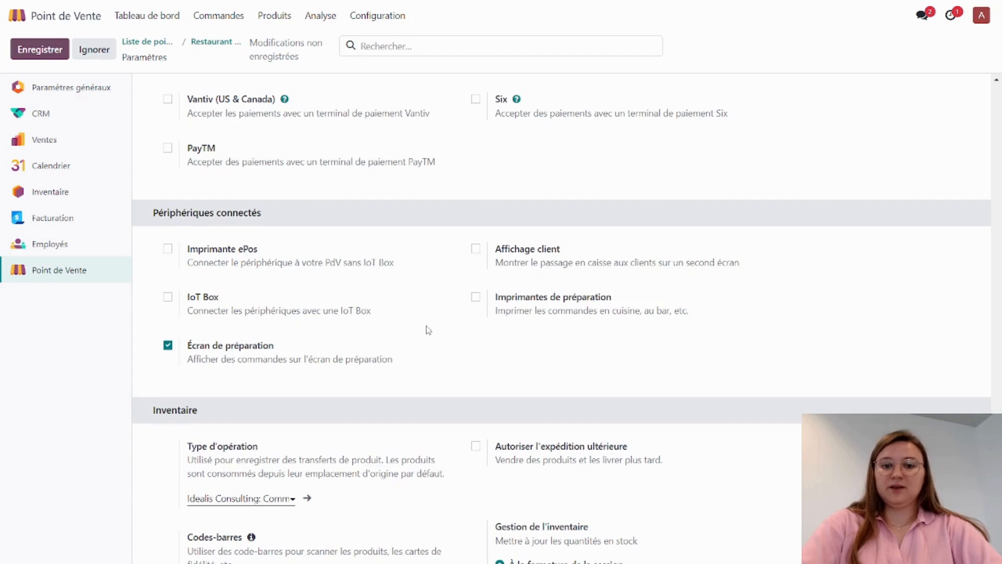
scroll(427, 332, down, 1)
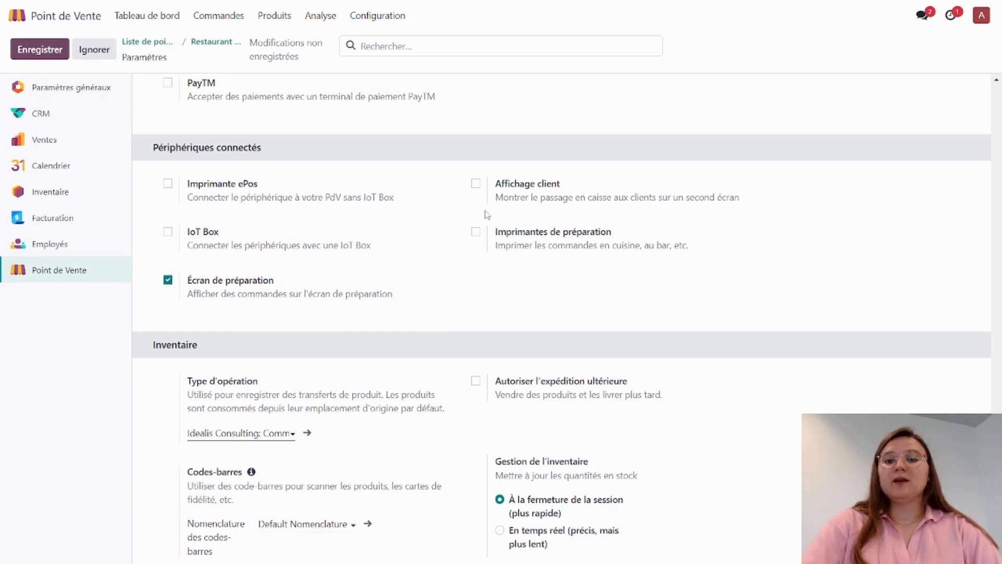
scroll(442, 301, down, 1)
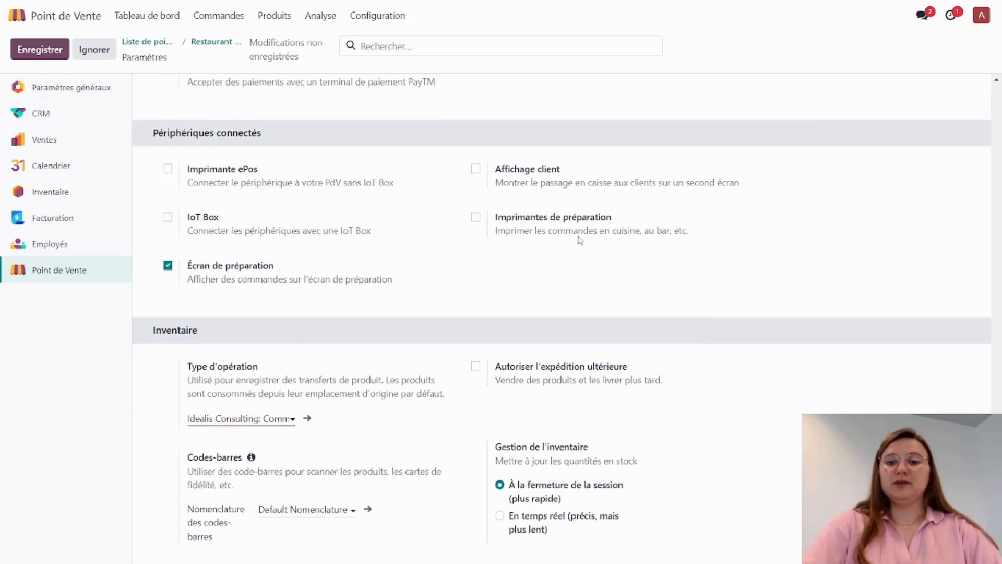